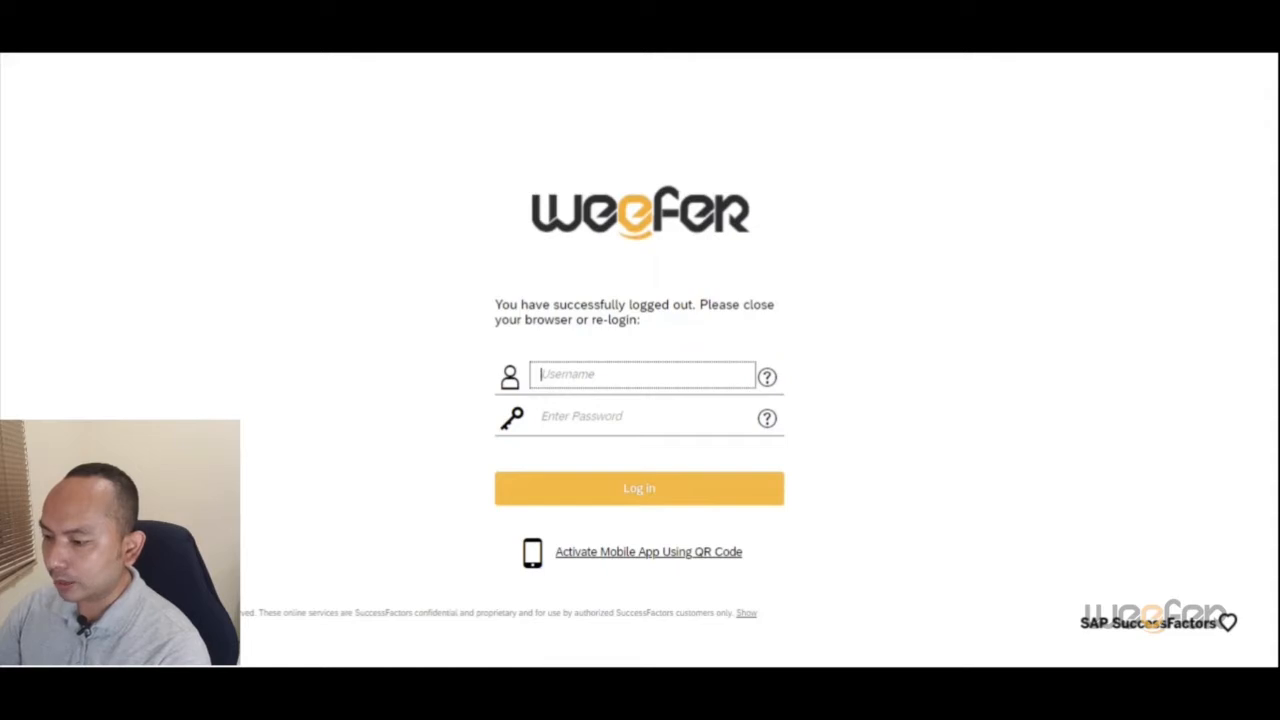
Step: Enter the account username and password and log in
key(Tab)
text(********)
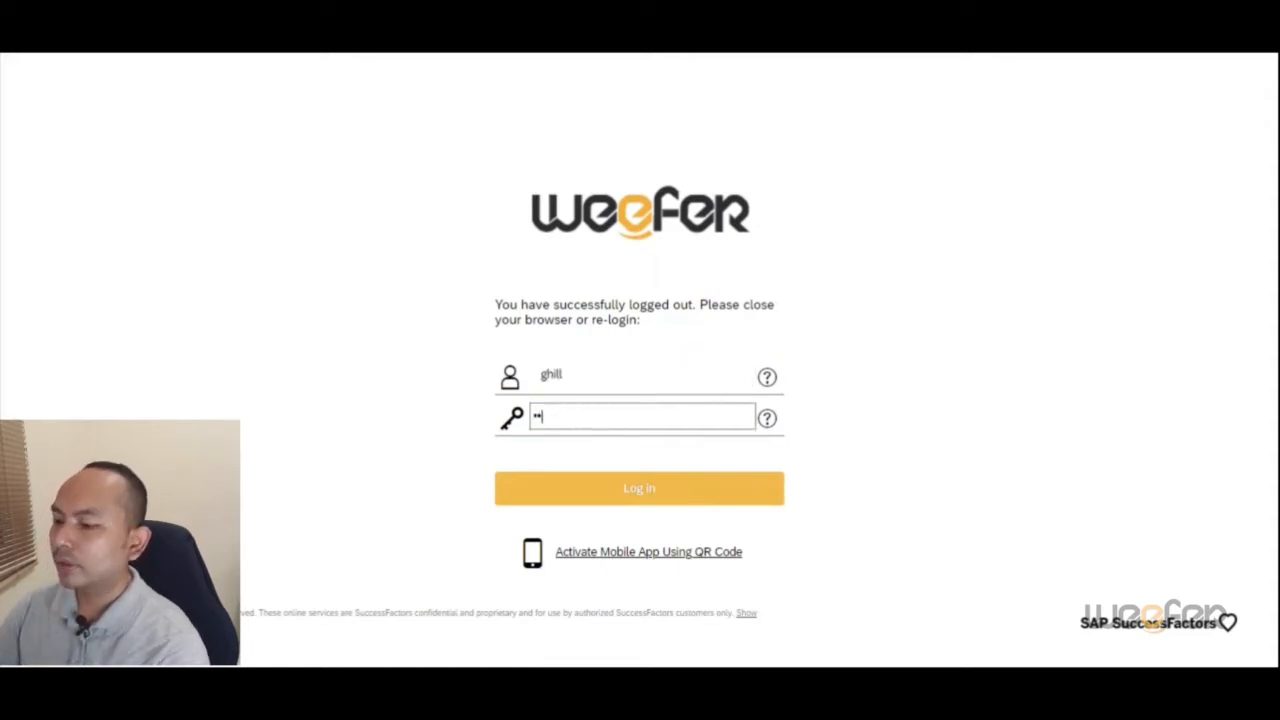
text(**)
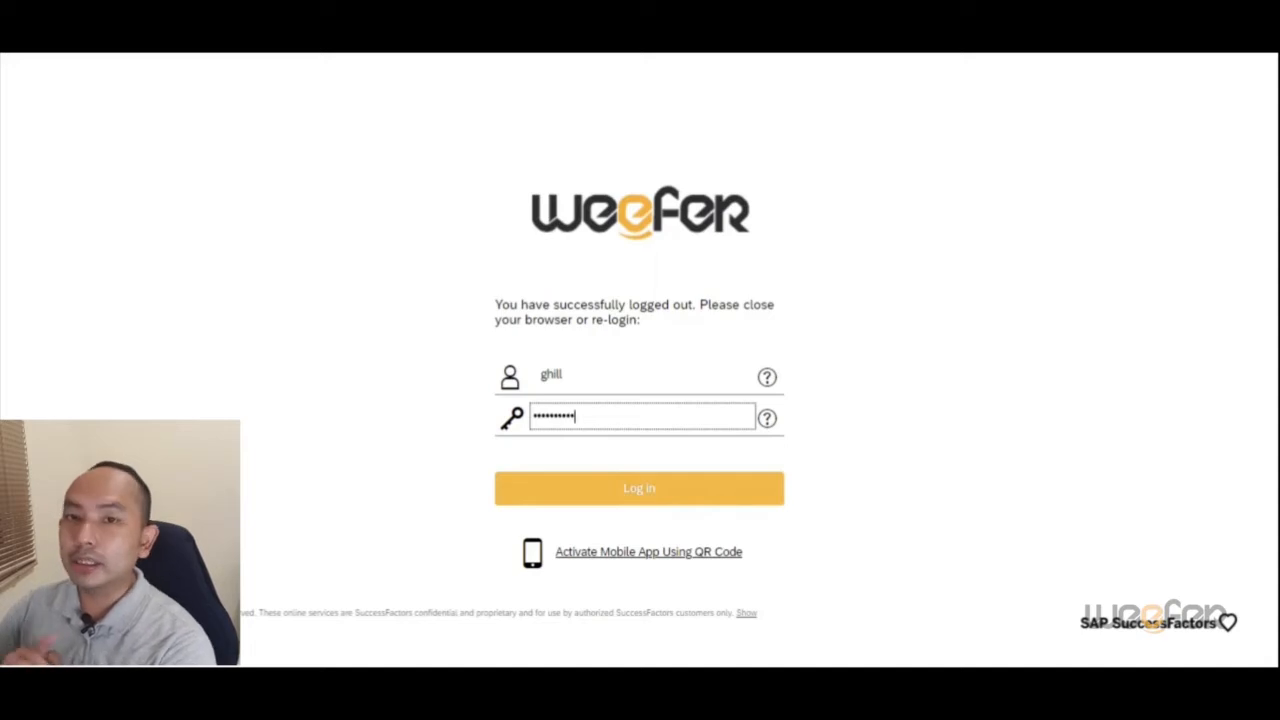
key(Return)
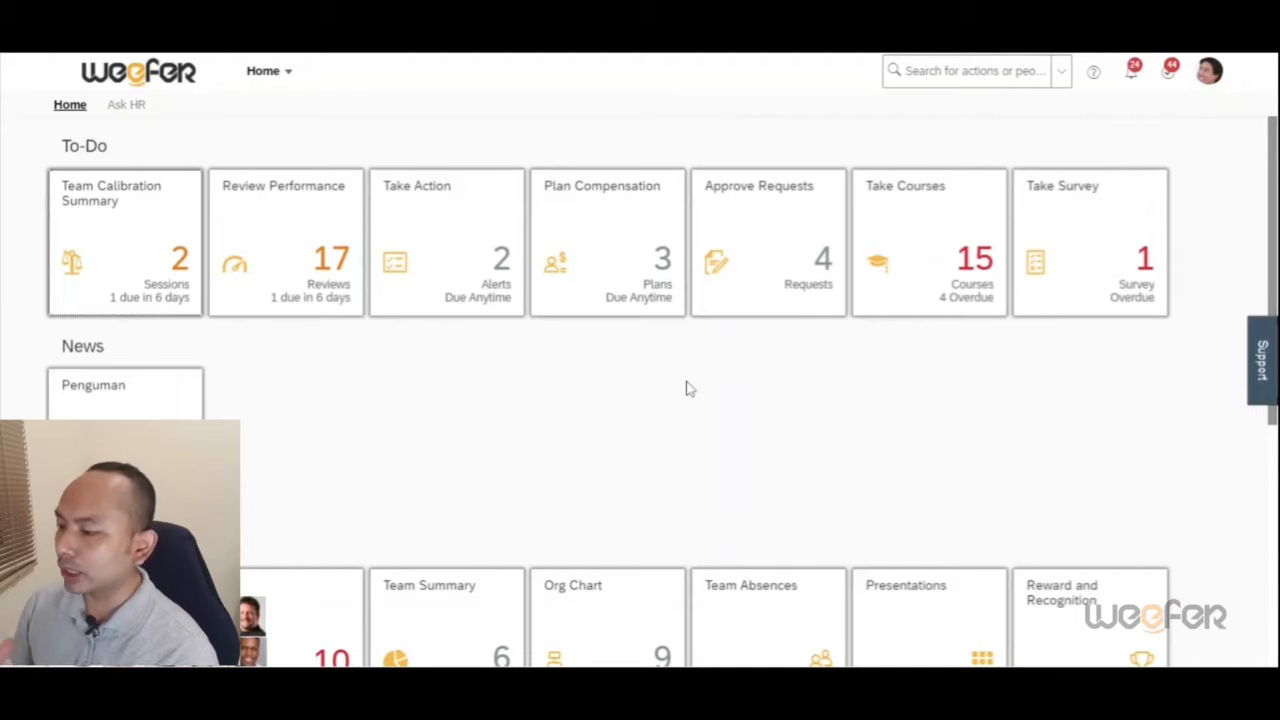
Step: Look over the home page tiles and go to the Goals module
scroll(686, 389, down, 3)
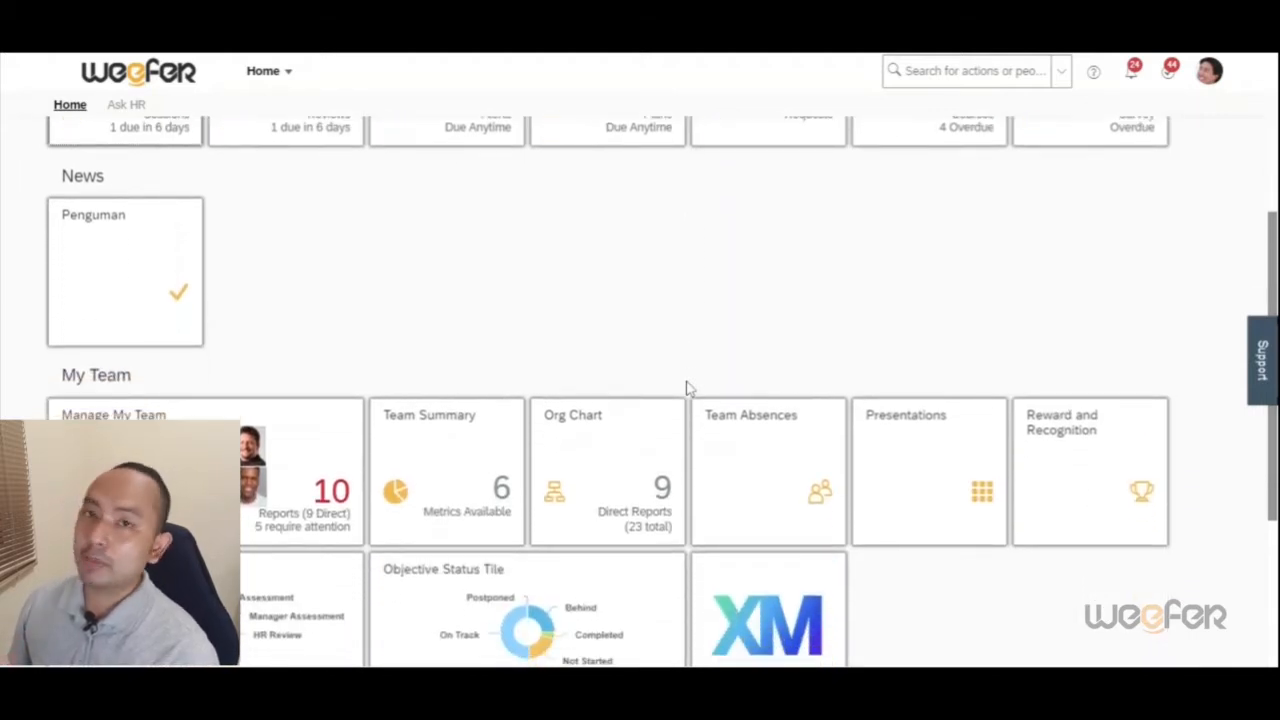
scroll(686, 389, down, 1)
scroll(686, 386, up, 3)
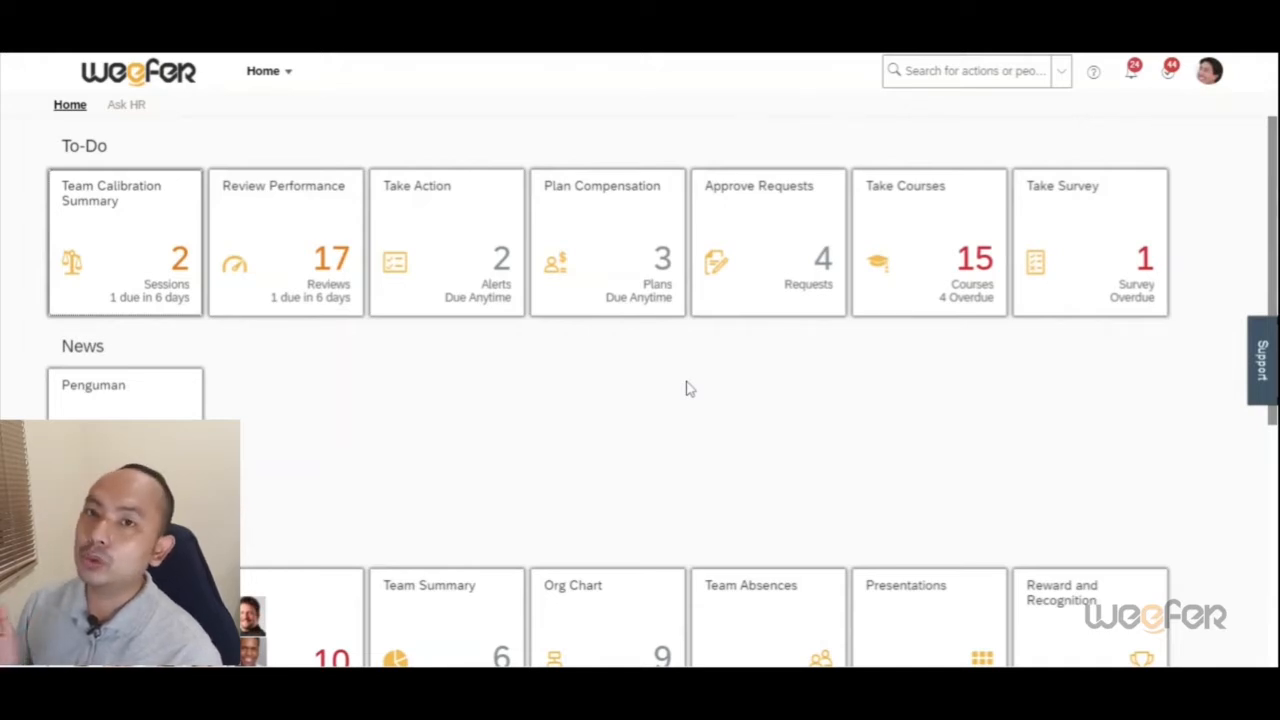
scroll(686, 389, down, 2)
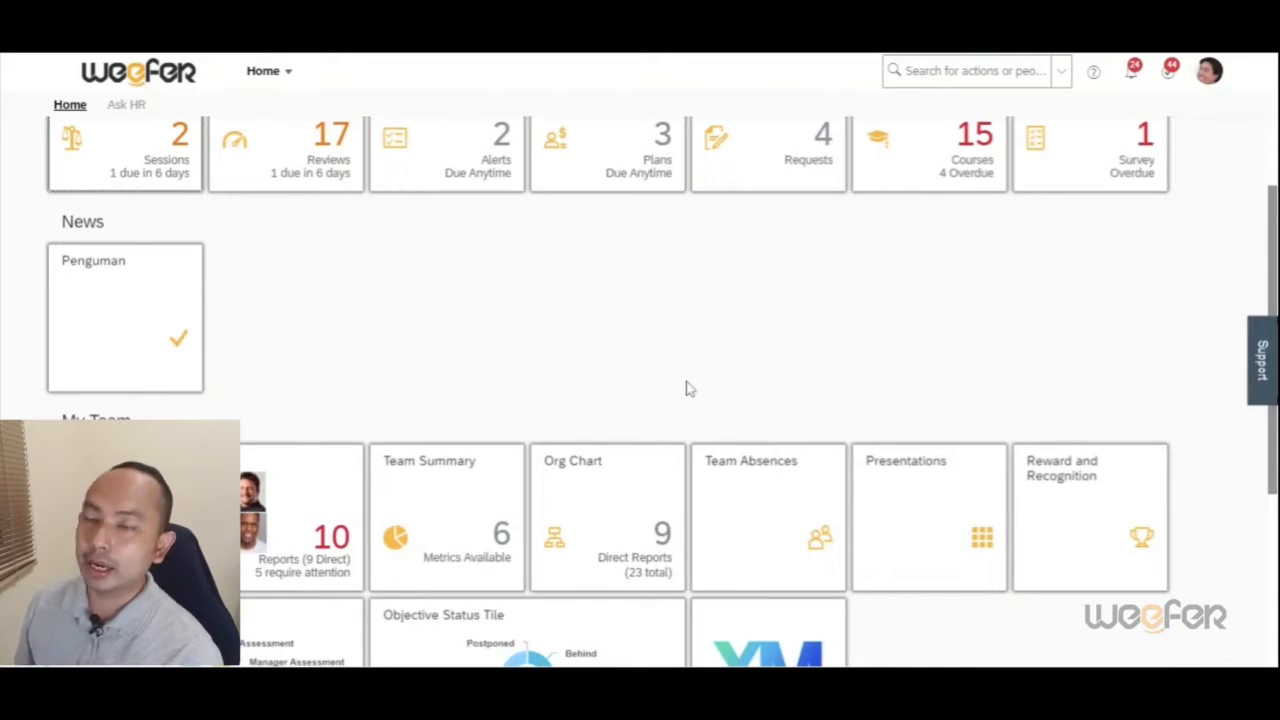
scroll(686, 389, up, 2)
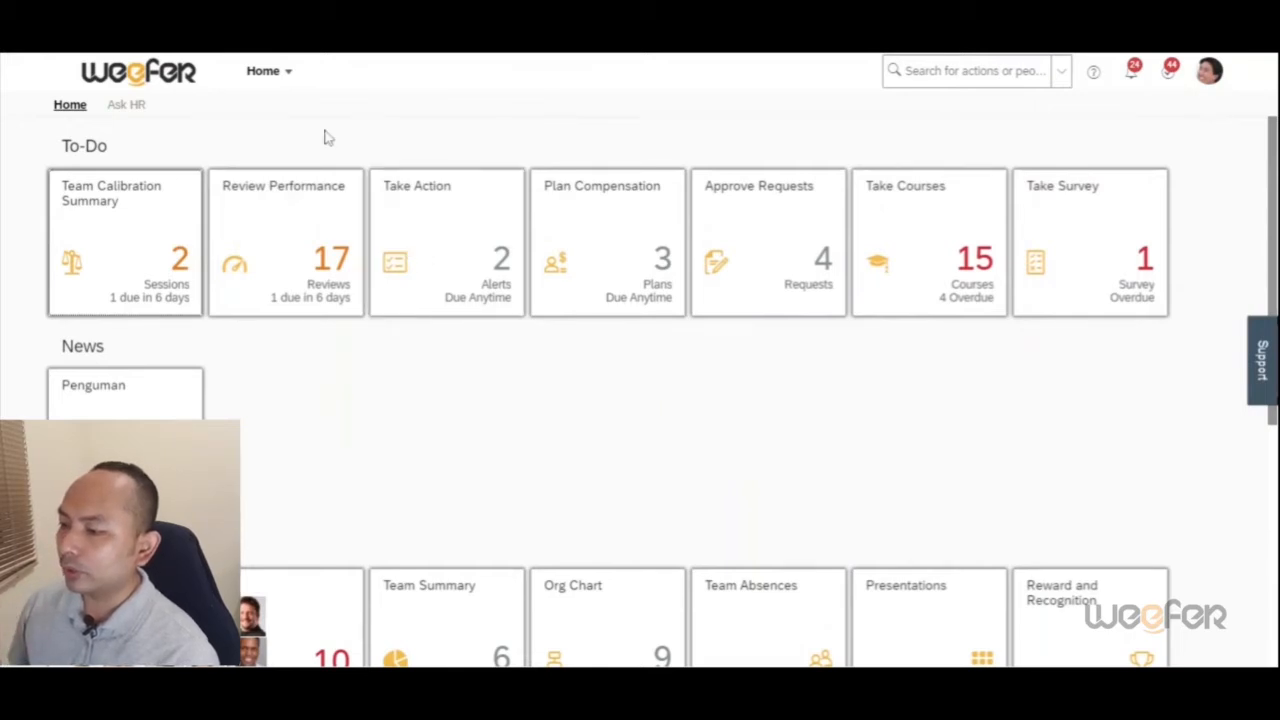
click(278, 78)
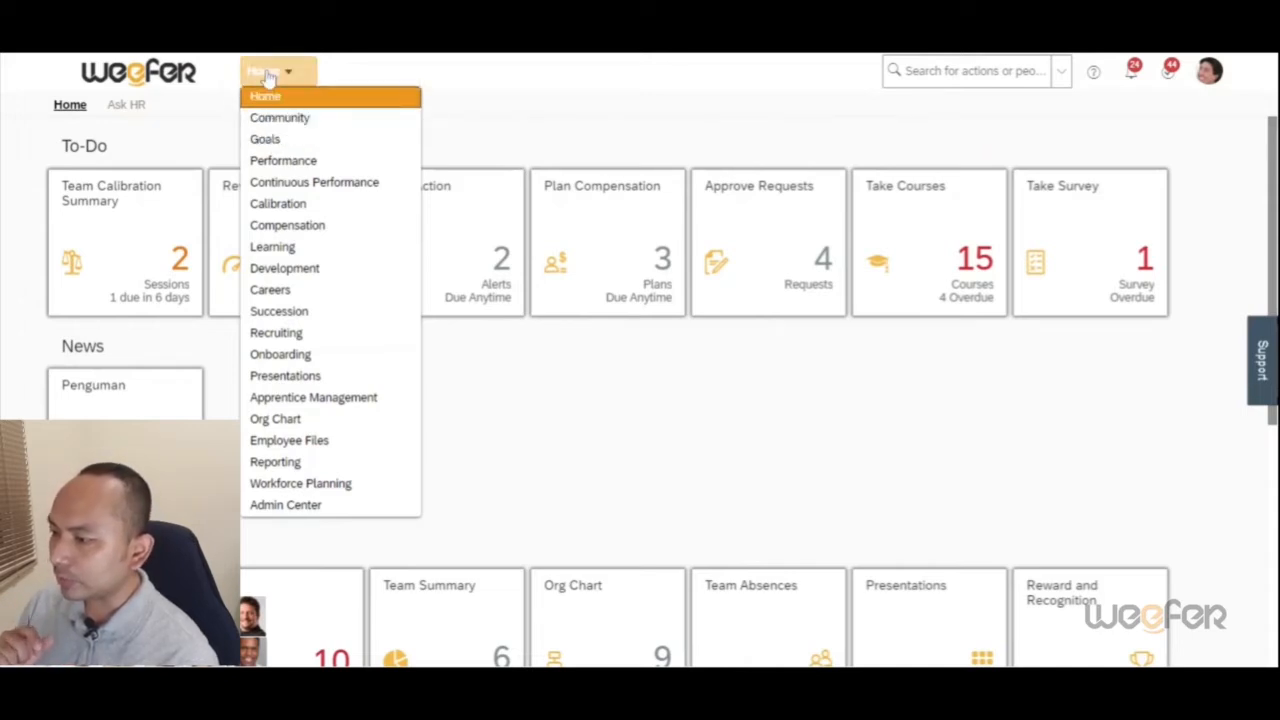
click(268, 140)
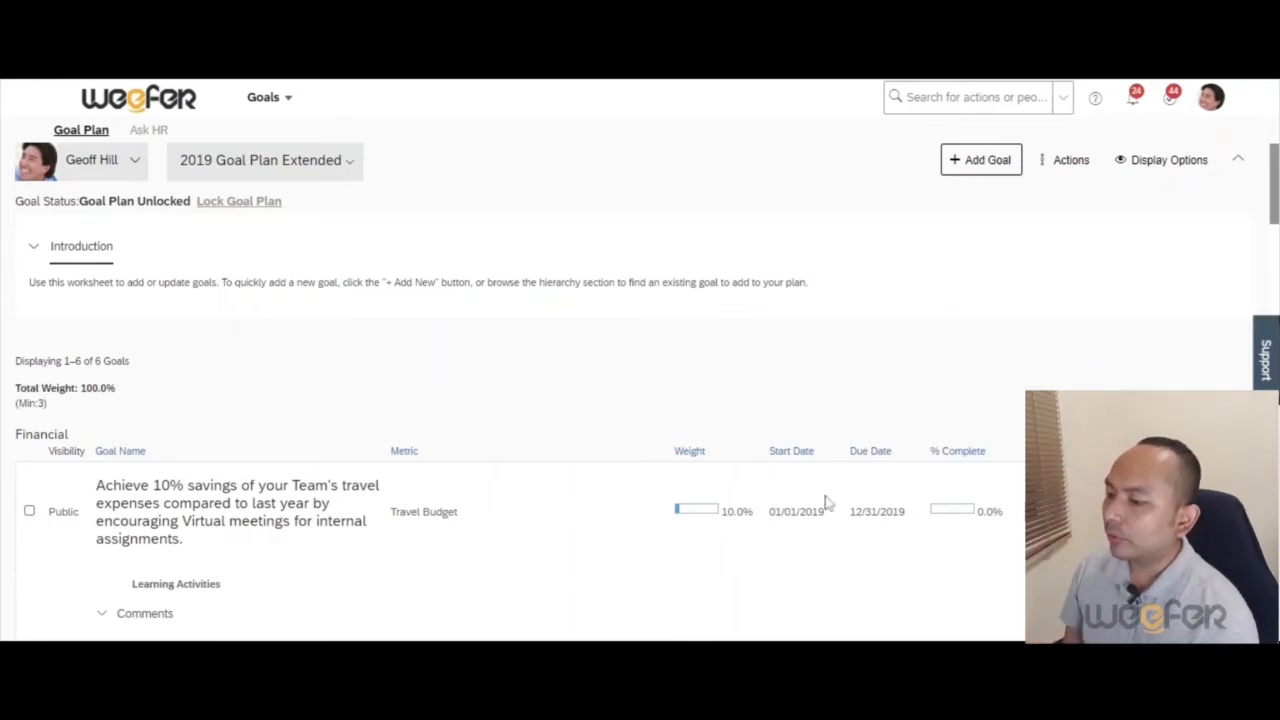
Step: Select the goal "Forecasting of future costs accurate to 5%" in the 2019 Goal Plan Extended and open the actions for cascading it
scroll(722, 528, down, 2)
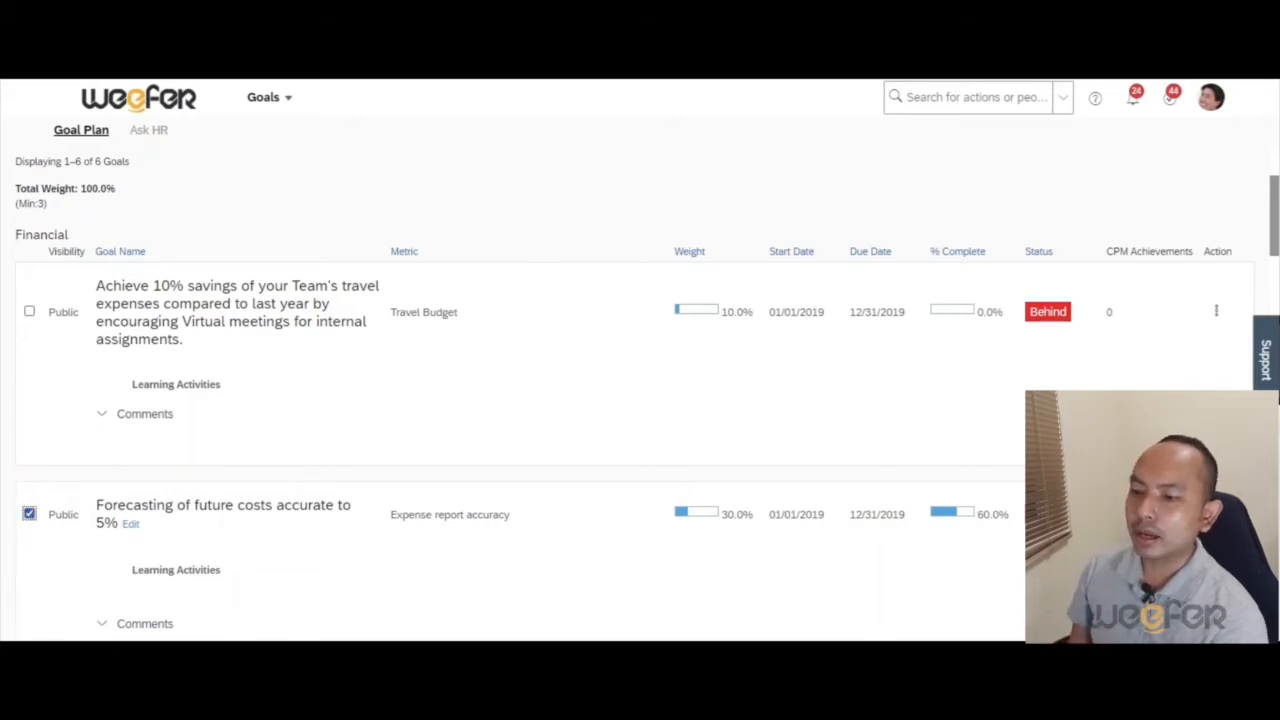
scroll(293, 458, up, 1)
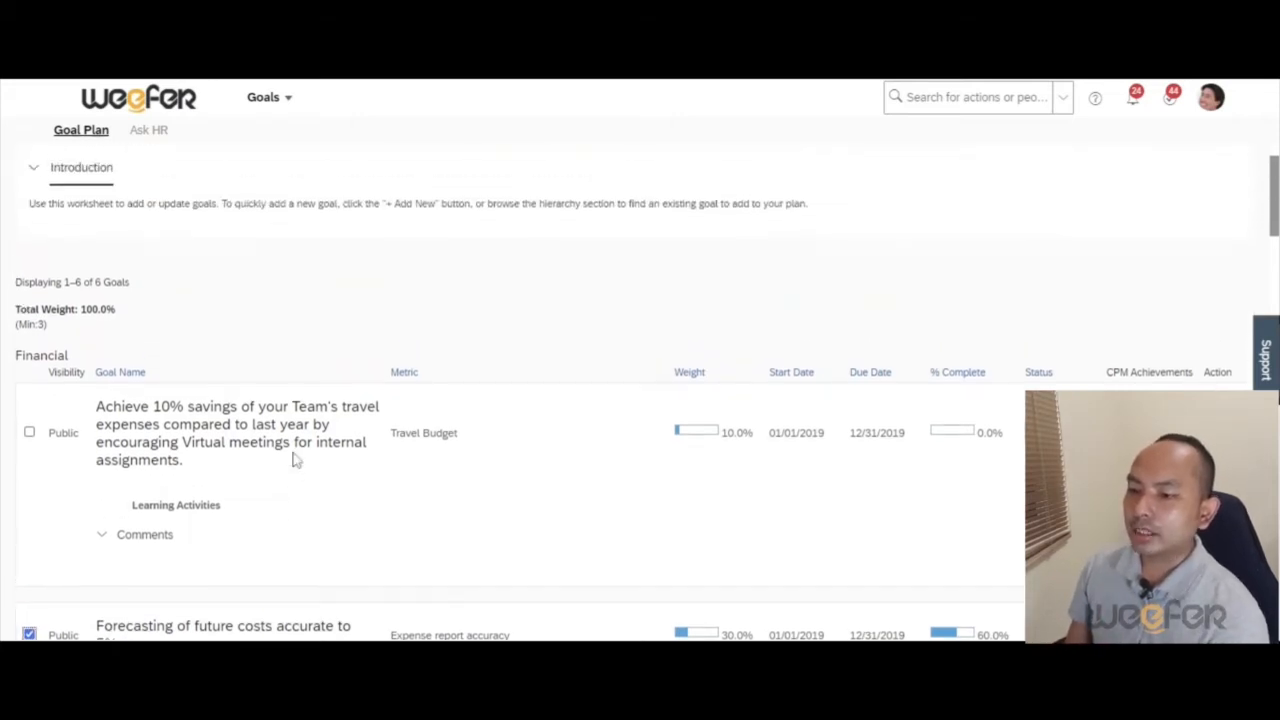
scroll(293, 458, up, 1)
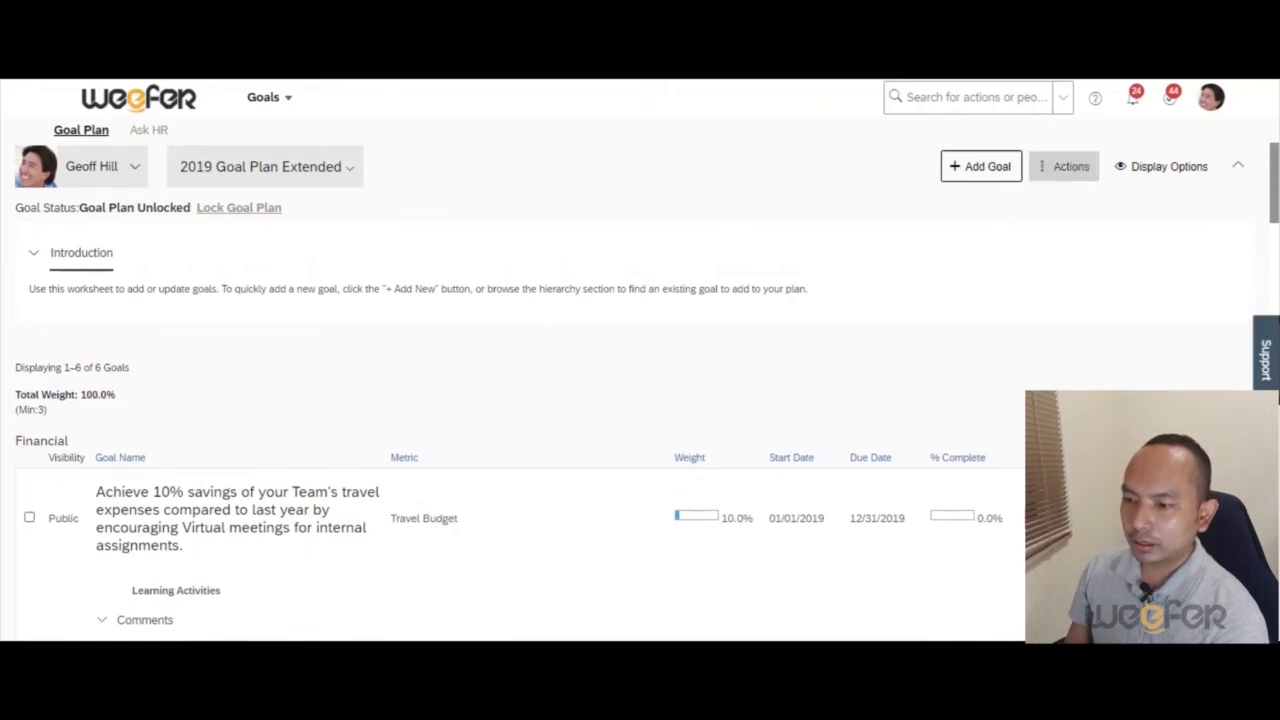
click(1036, 172)
click(1036, 173)
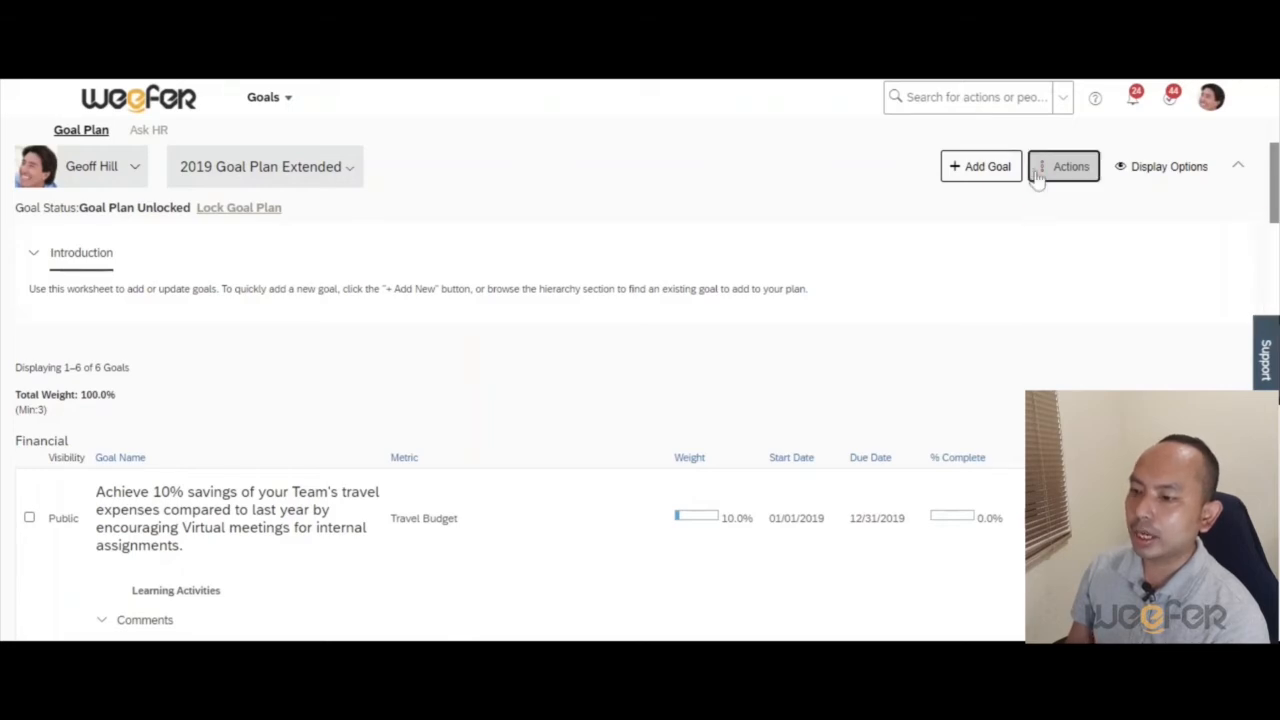
click(1060, 172)
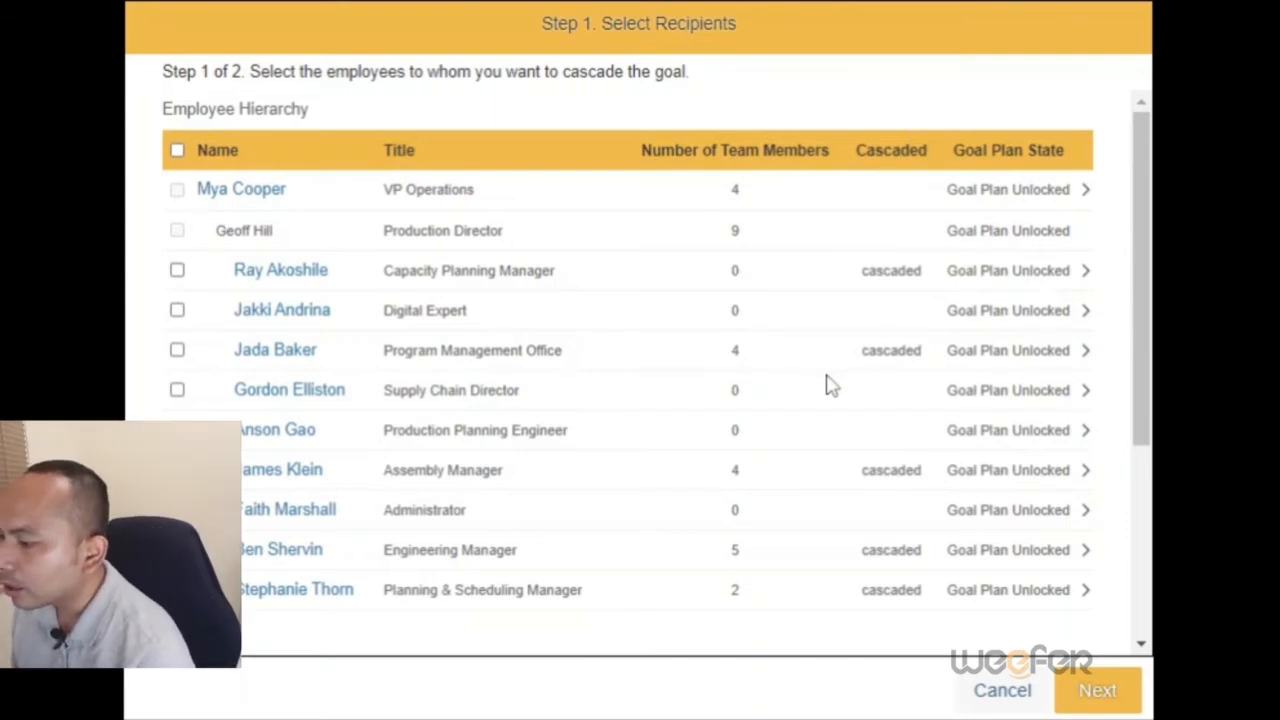
Step: Choose the Supply Chain Director as the recipient of the cascaded goal and proceed to editing the goal
click(177, 392)
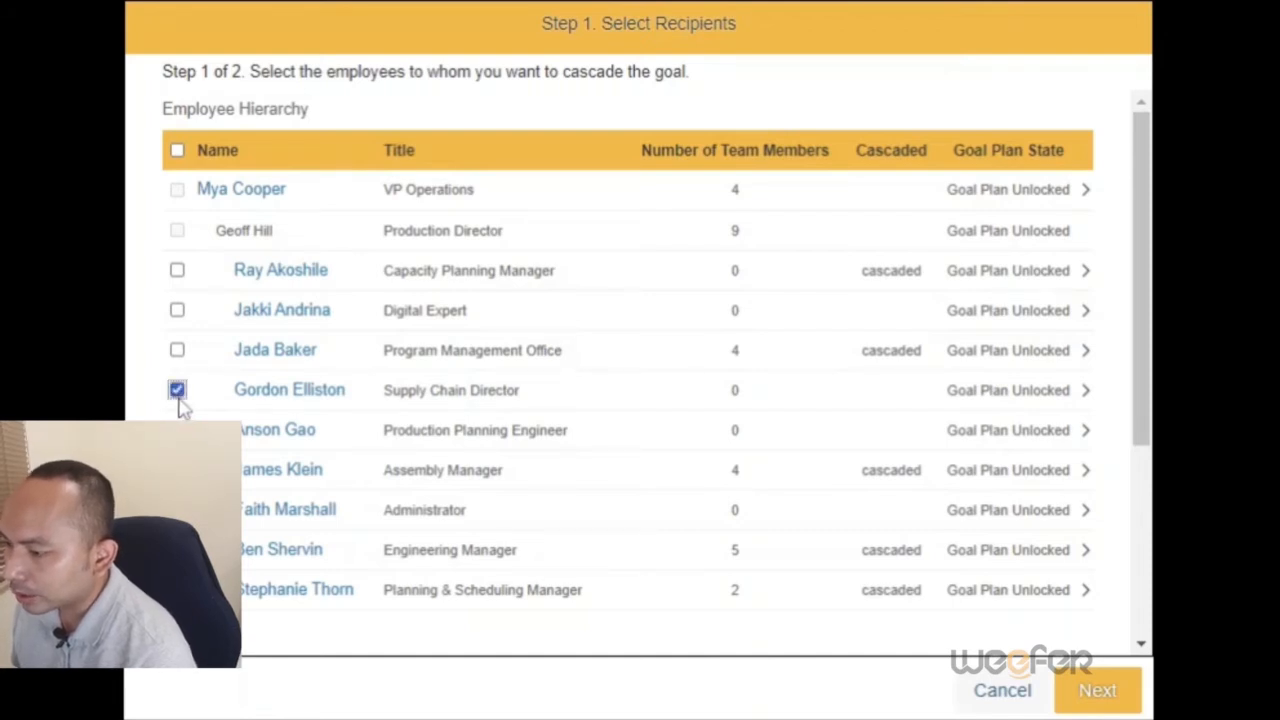
click(263, 394)
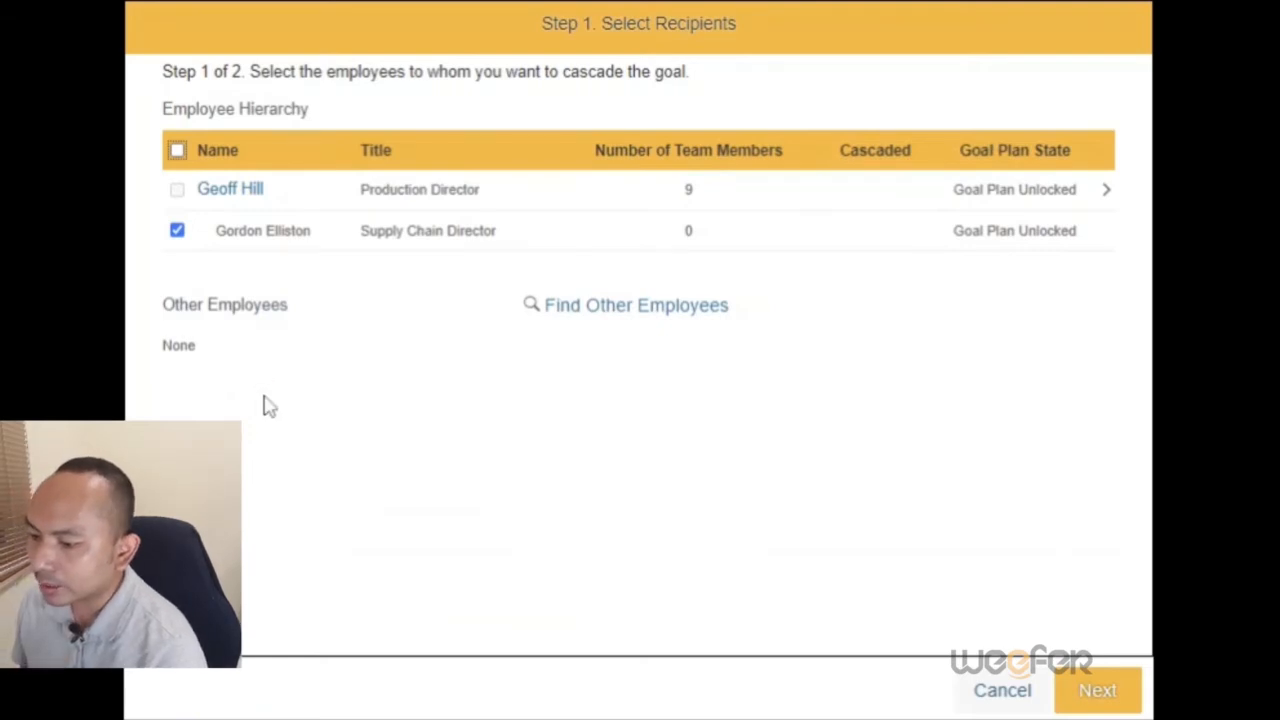
click(1097, 690)
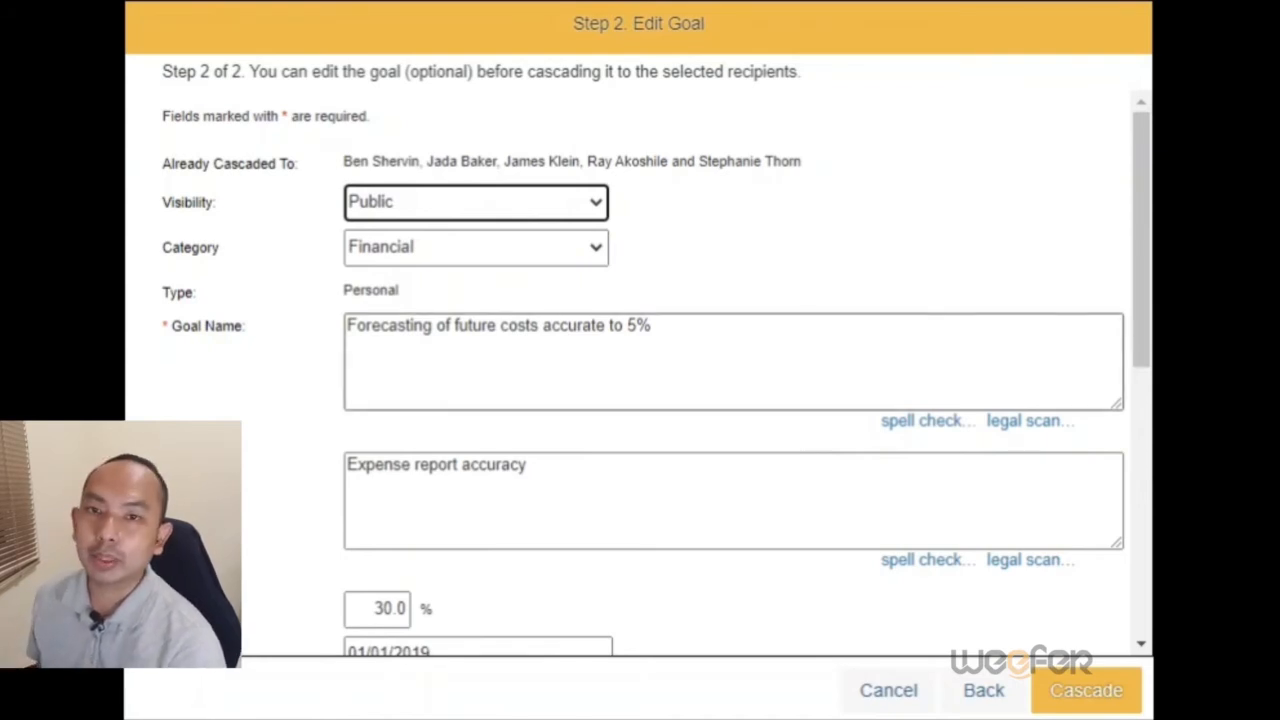
Step: Review the goal's details before cascading and replace the leading digit of its weight with 2
scroll(640, 400, down, 1)
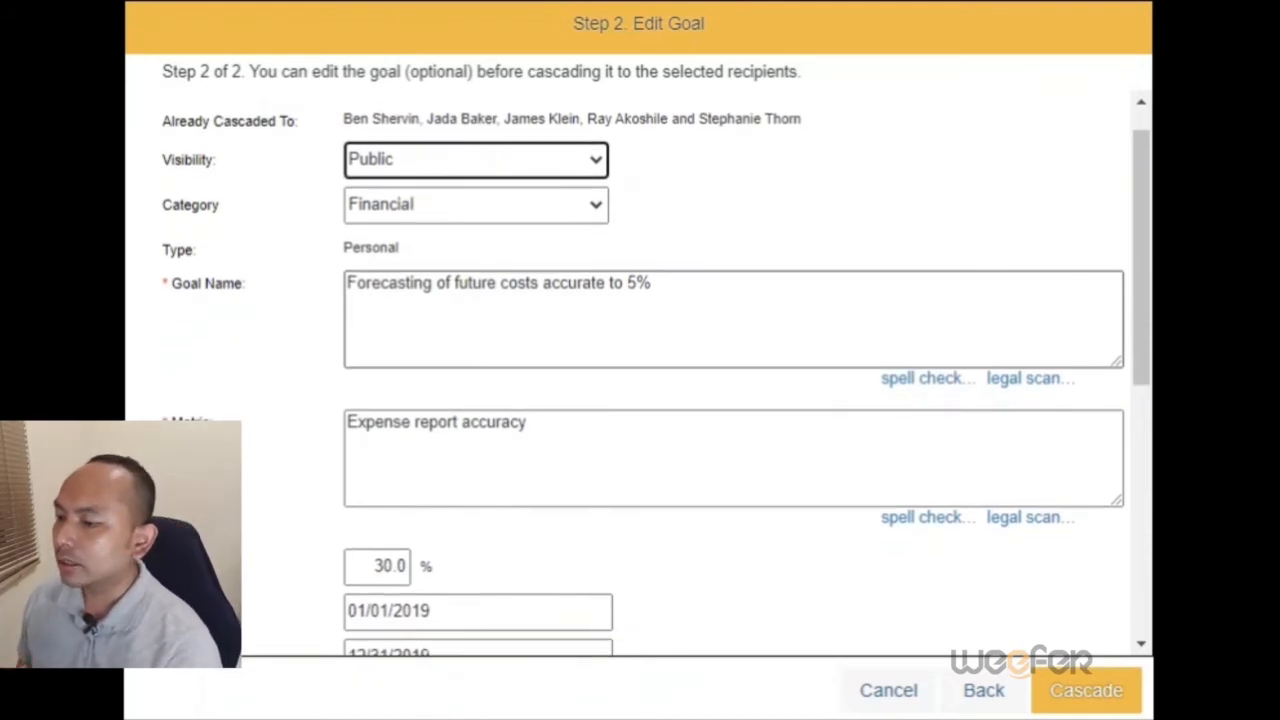
scroll(656, 384, up, 1)
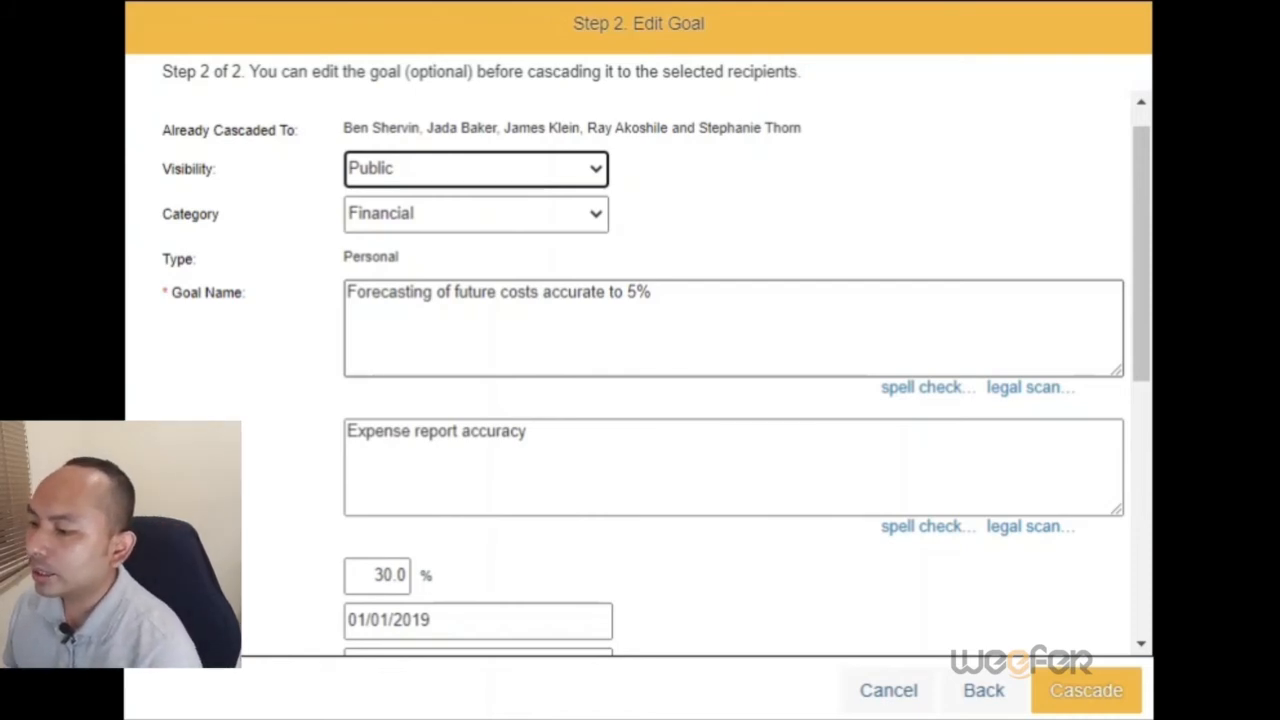
click(652, 293)
click(755, 322)
scroll(651, 411, down, 1)
scroll(651, 411, up, 1)
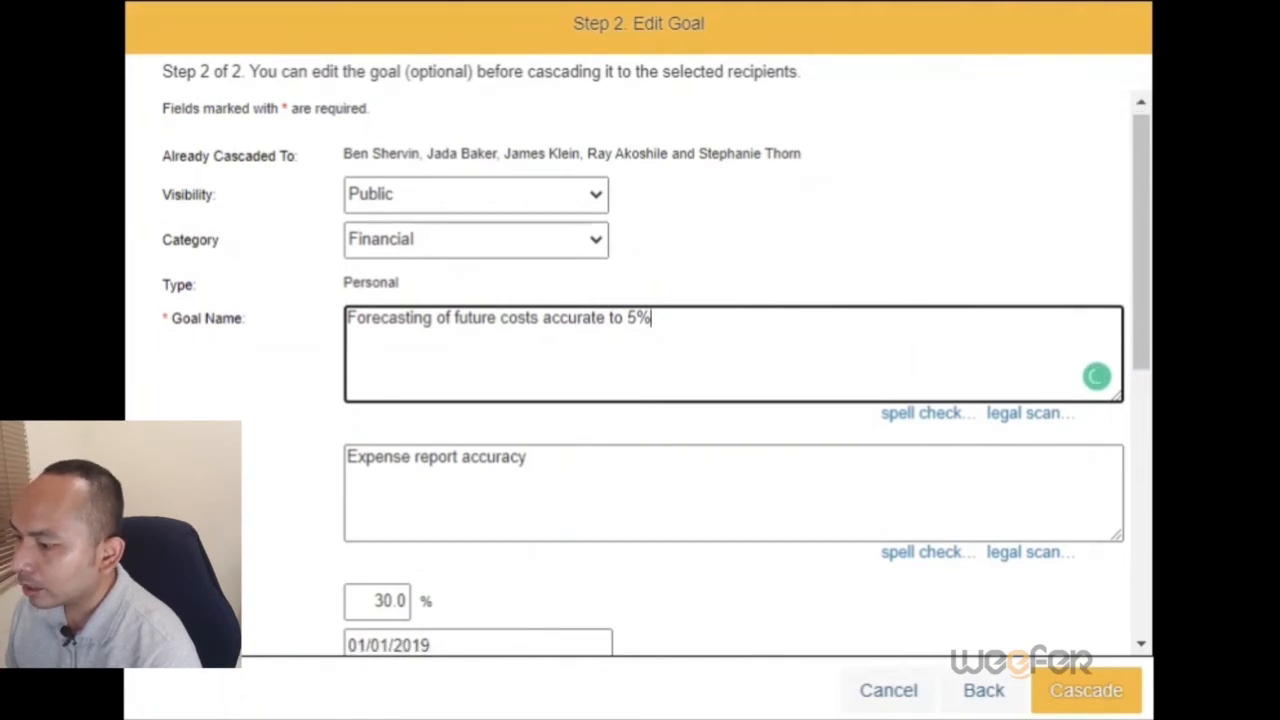
scroll(651, 414, down, 2)
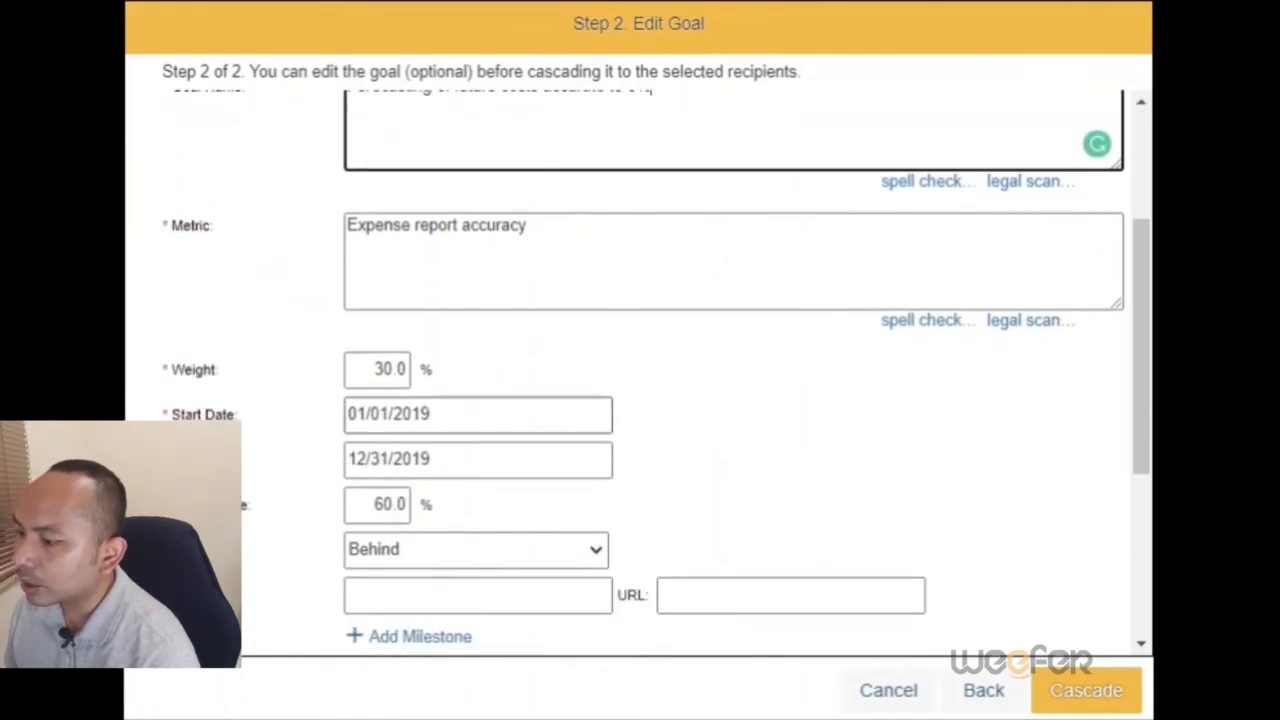
click(374, 373)
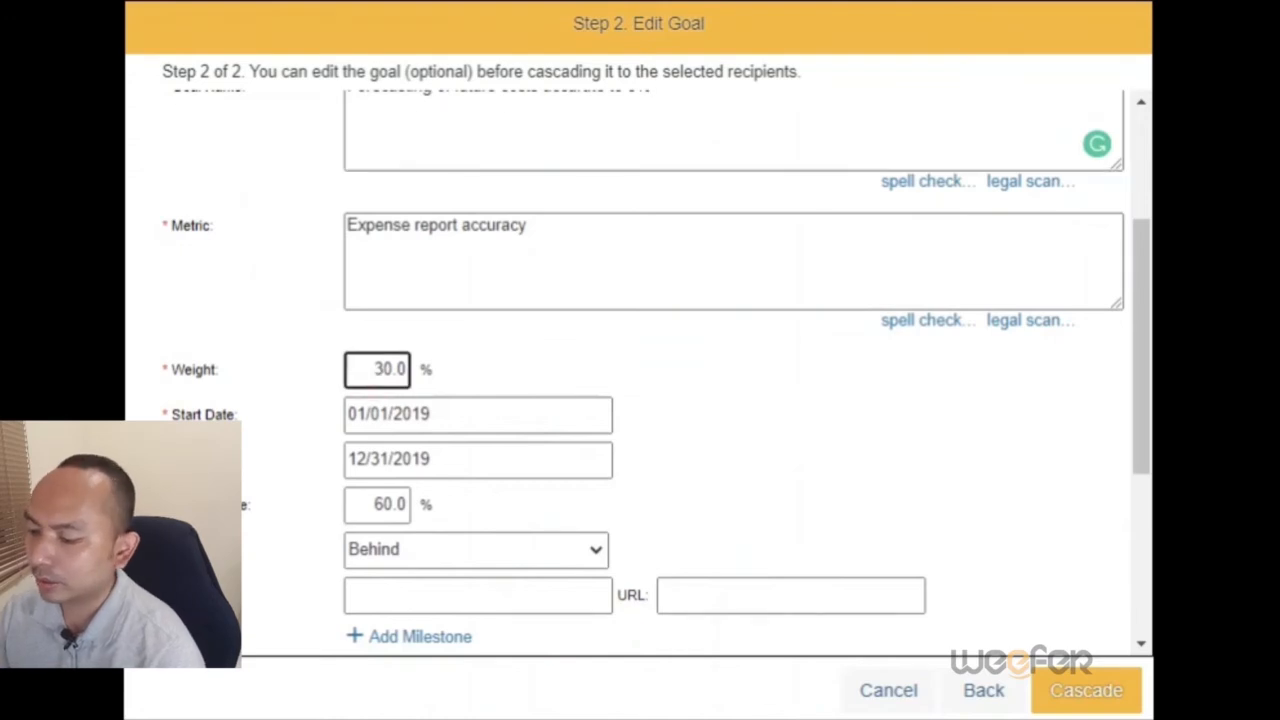
key(Delete)
text(2)
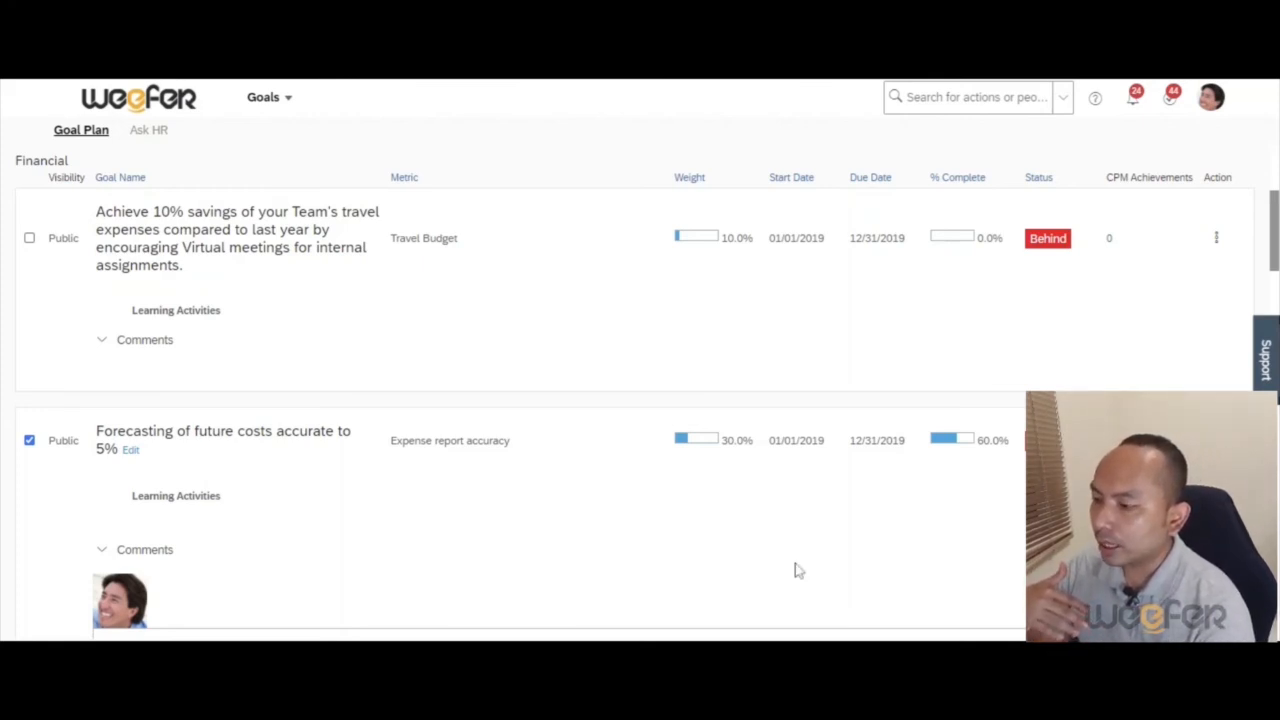
Step: Open the third team member's aligned goal listed under "Forecasting of future costs accurate to 5%"
scroll(797, 569, down, 3)
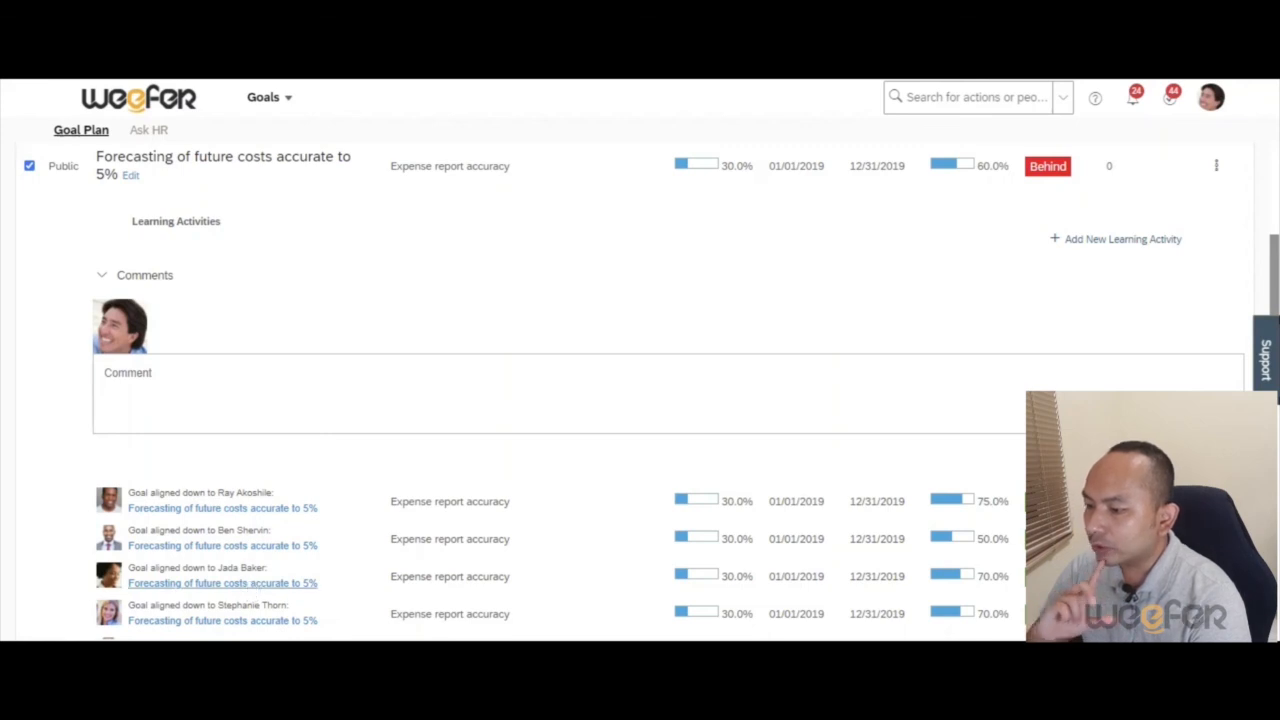
click(222, 583)
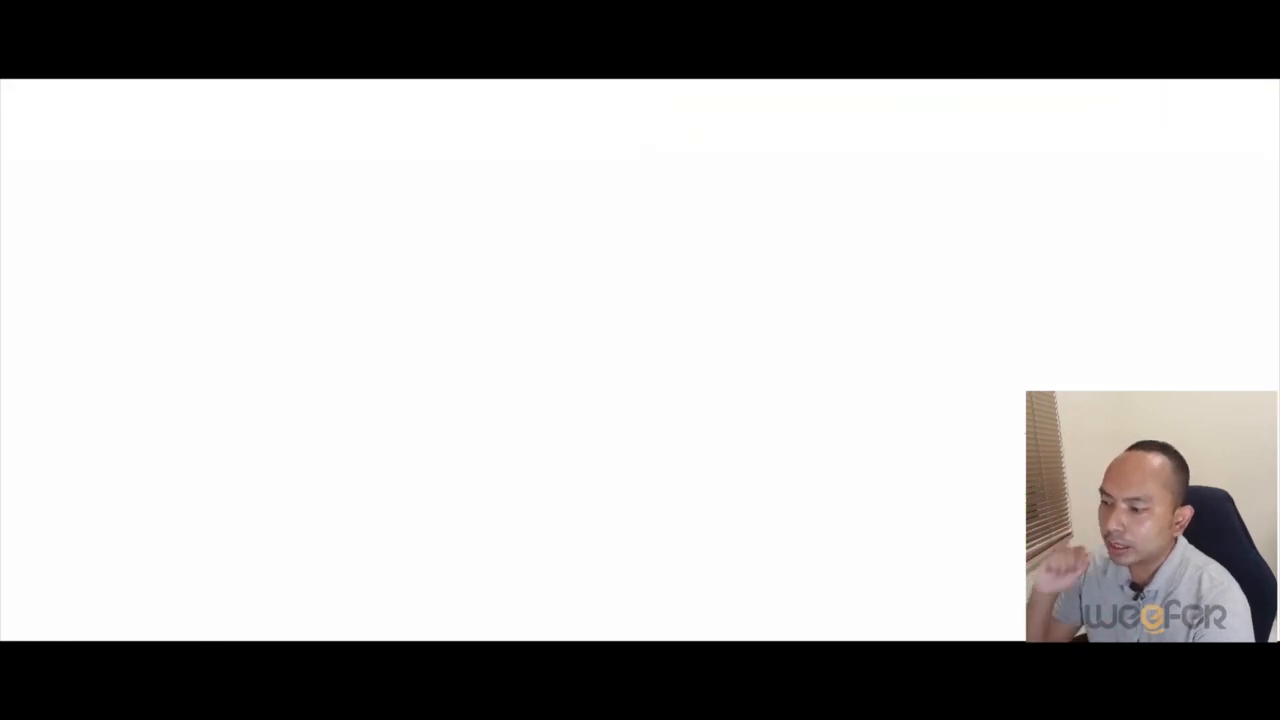